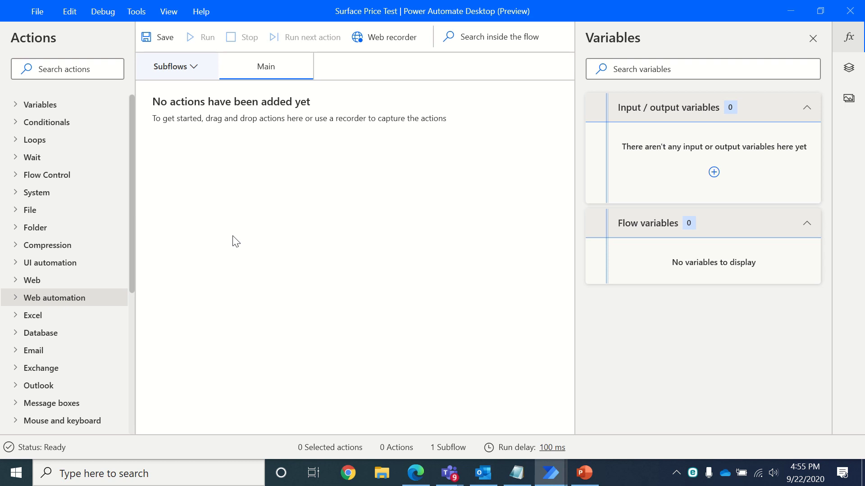
Step: Open microsoft.com in a new browser tab
click(416, 474)
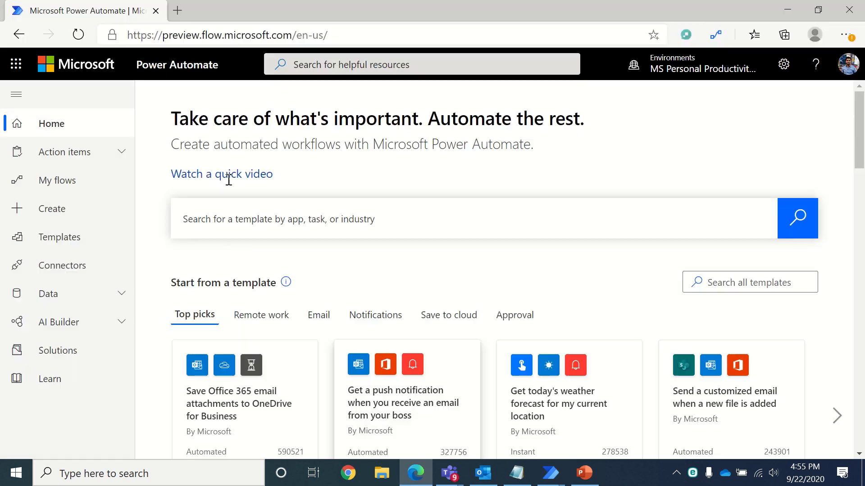
click(182, 14)
text(mi)
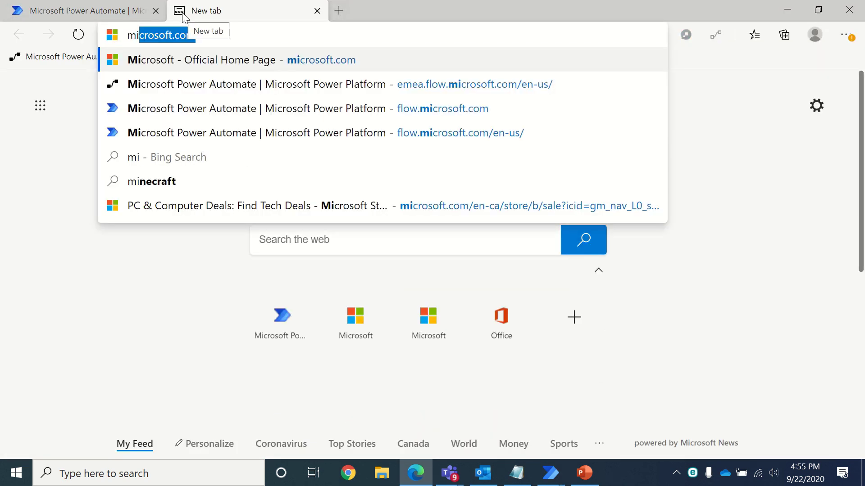
key(Return)
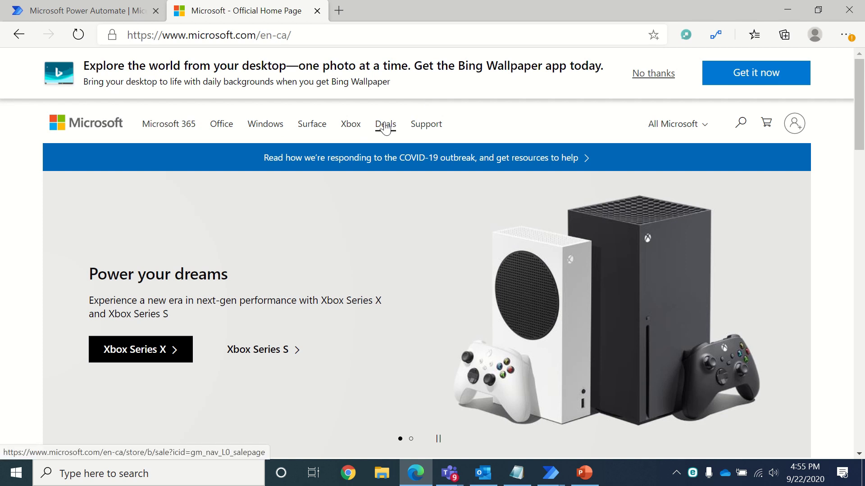
Step: Go to Deals and show all Surface deals
click(385, 127)
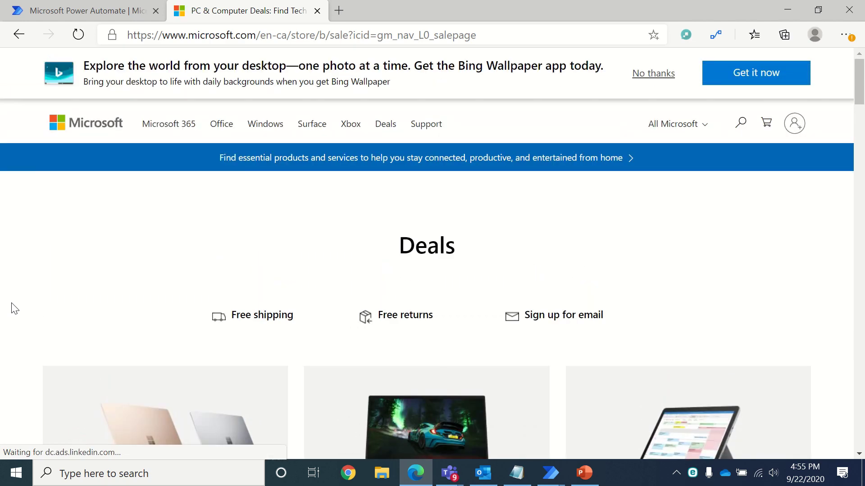
scroll(14, 309, down, 5)
scroll(13, 309, down, 10)
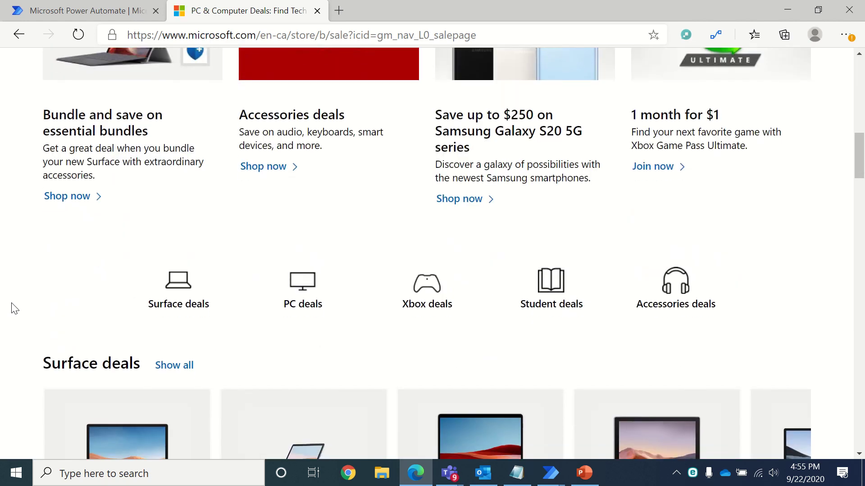
click(175, 371)
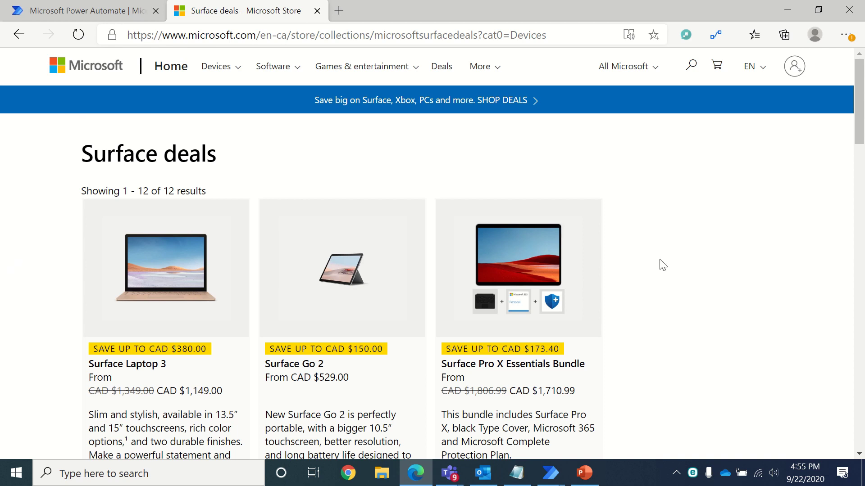
Step: Close the Surface deals tab and return to the Surface Price Test flow editor
click(317, 10)
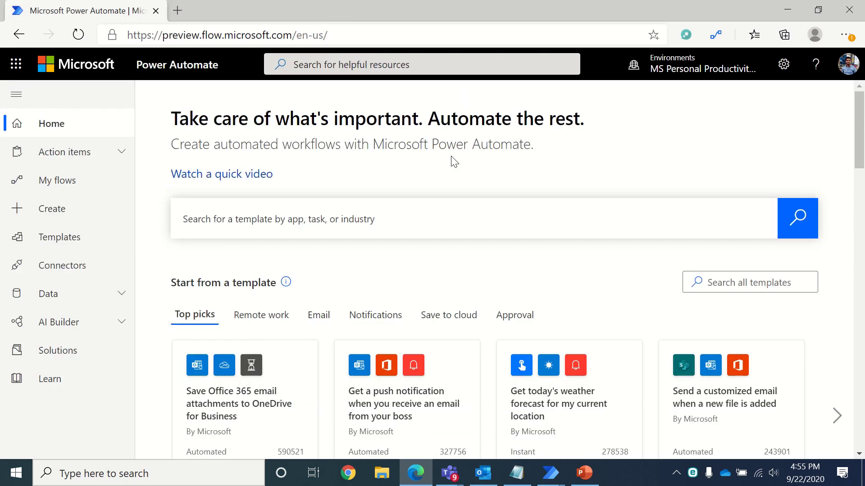
key(alt+Tab)
click(341, 191)
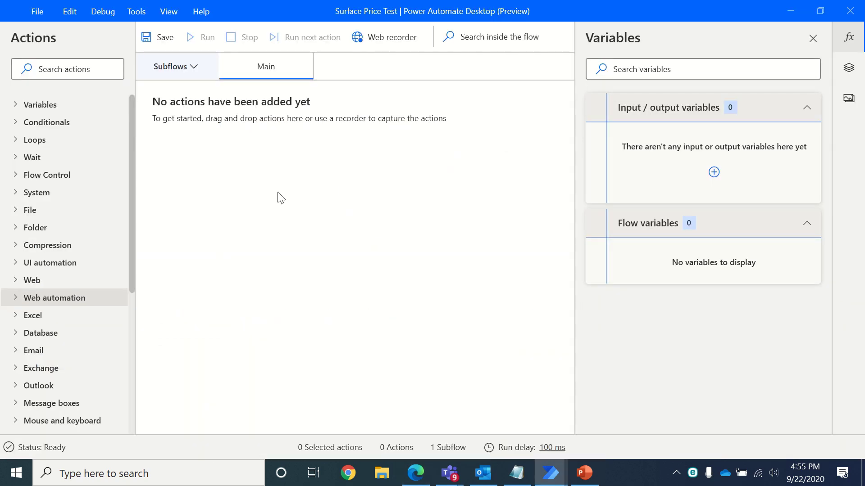
Step: Start a Web recorder session in a maximized Microsoft Edge window
click(390, 40)
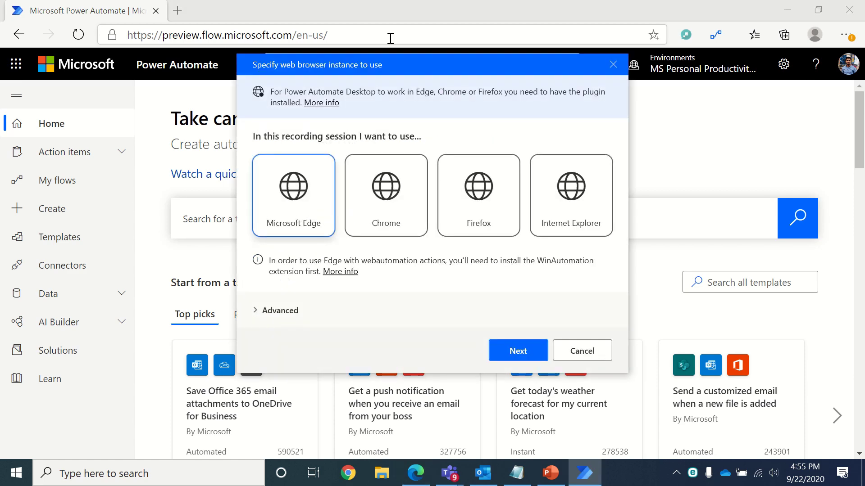
click(518, 352)
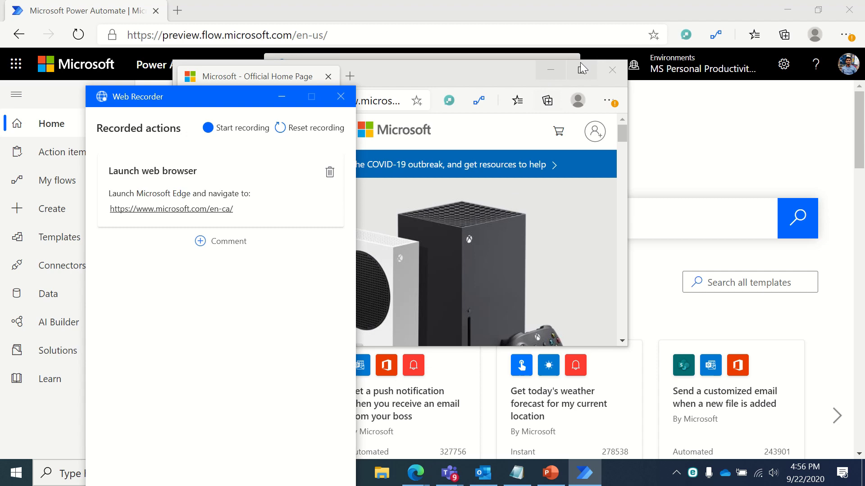
click(582, 69)
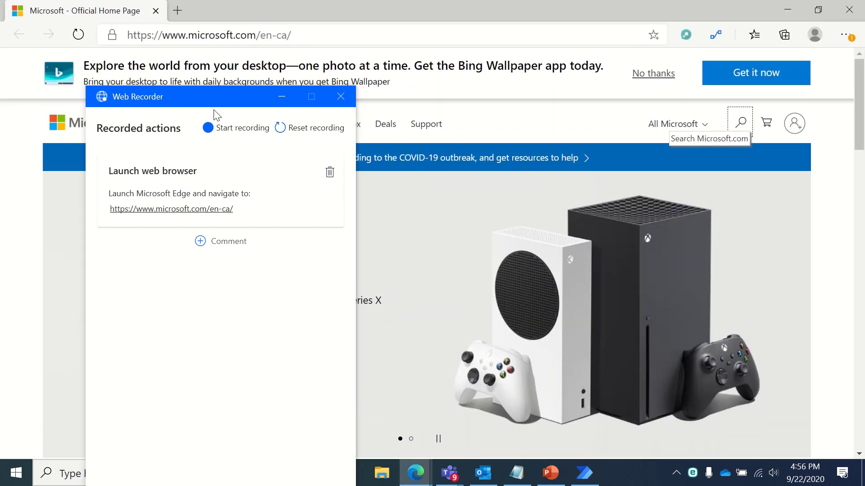
drag(206, 97, 712, 14)
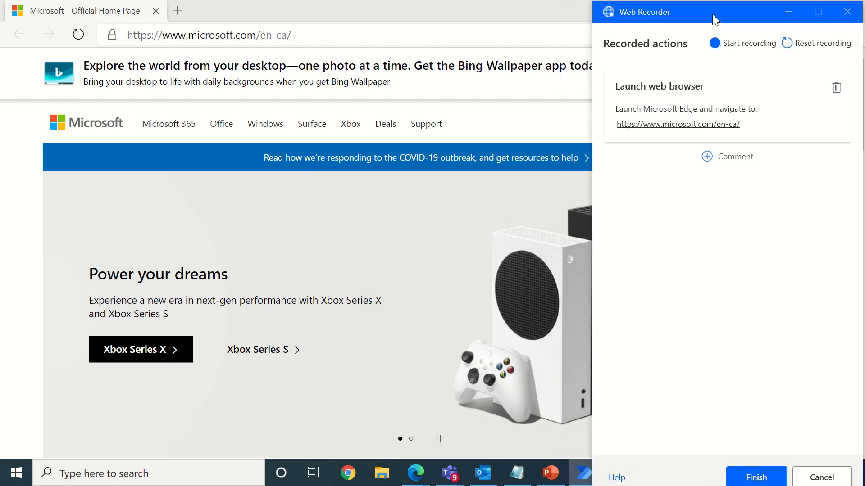
click(733, 47)
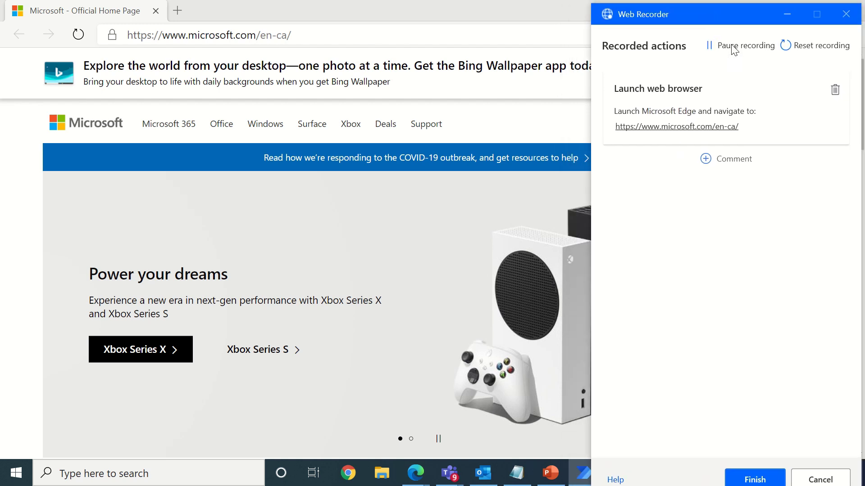
Step: Record going to Deals and then Show all under Surface deals
click(386, 126)
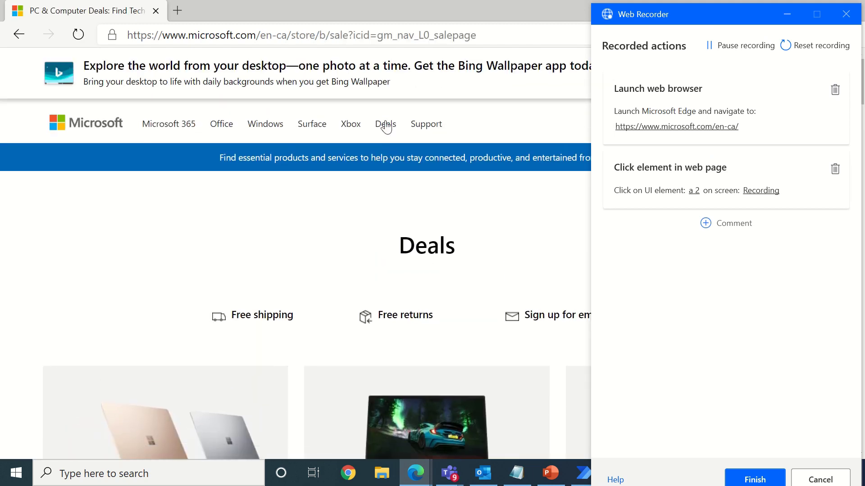
scroll(23, 351, down, 12)
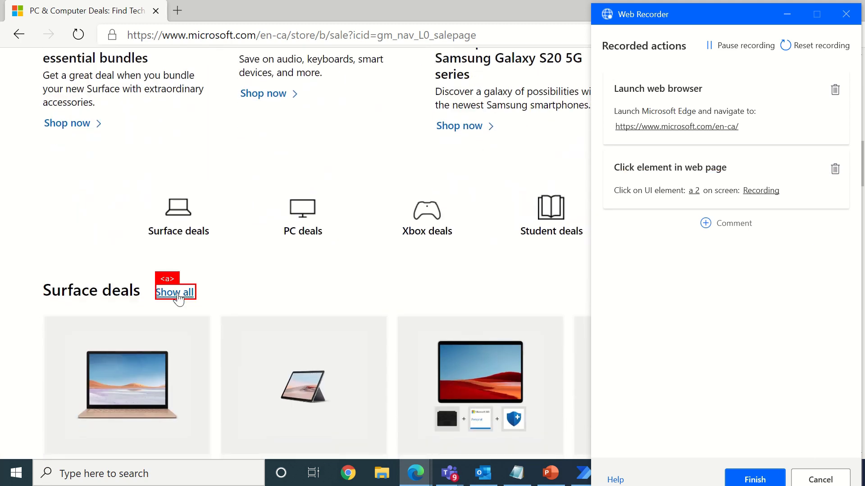
click(179, 300)
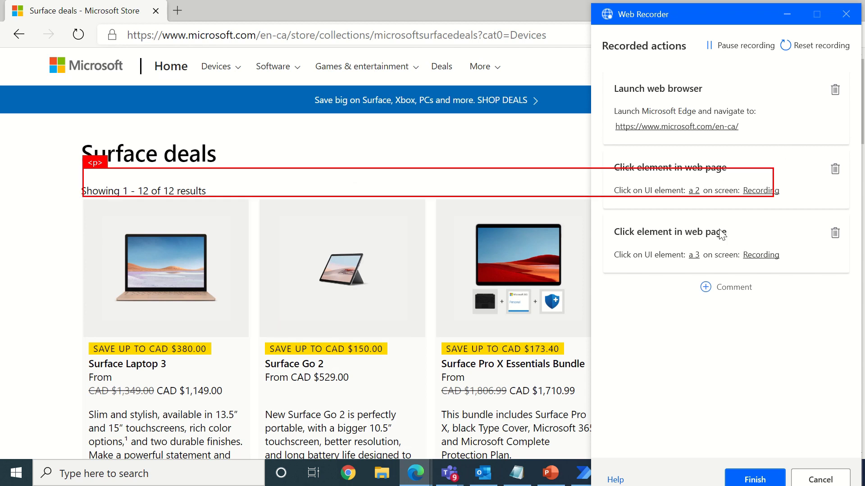
Step: Finish the recording to add its actions to the flow, then return to Edge's Surface deals page
click(756, 480)
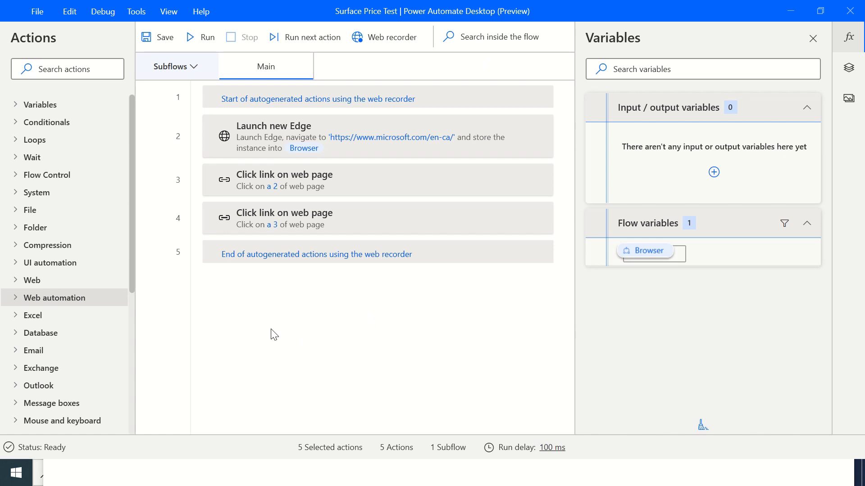
key(alt+Tab)
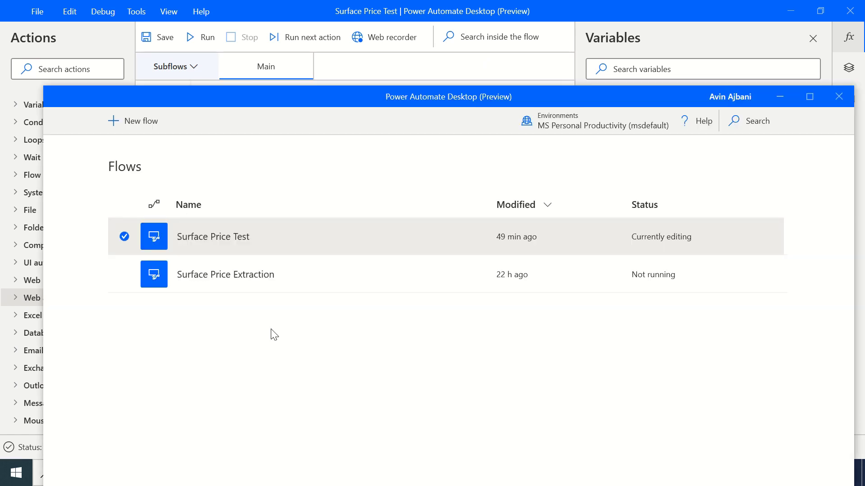
key(alt+Tab)
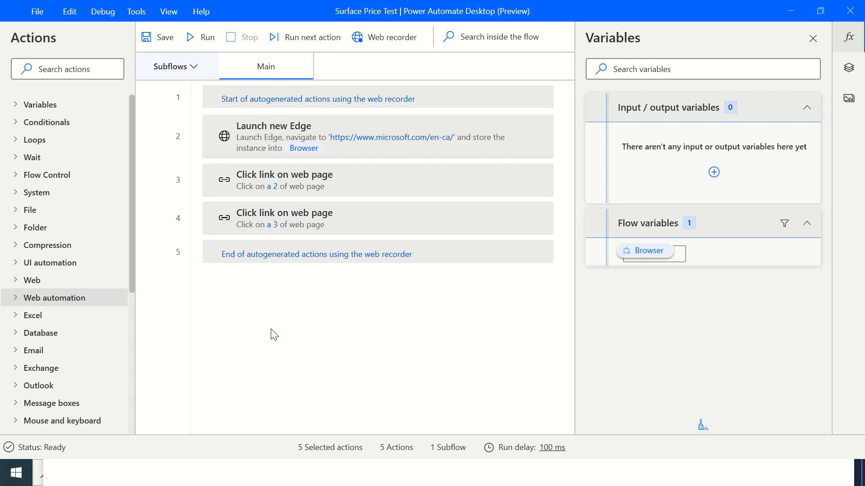
key(alt+Tab)
key(Tab)
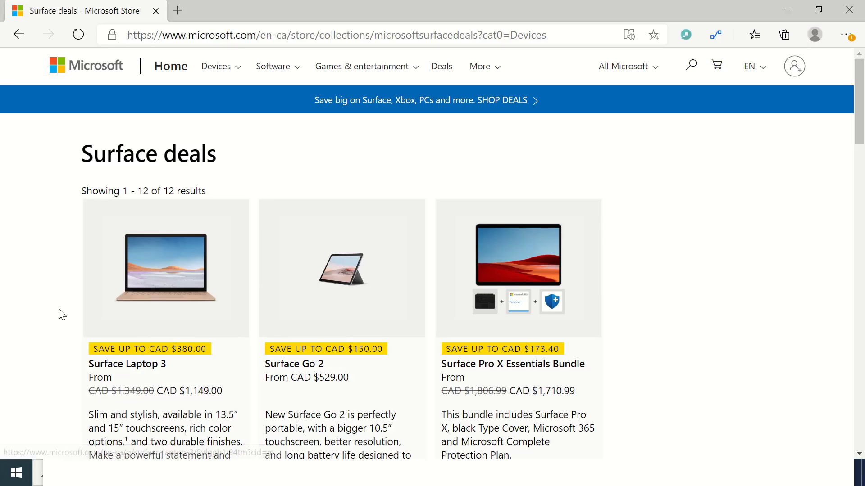
Step: Scroll through the grid of 12 Surface deals to review the products
scroll(61, 314, down, 3)
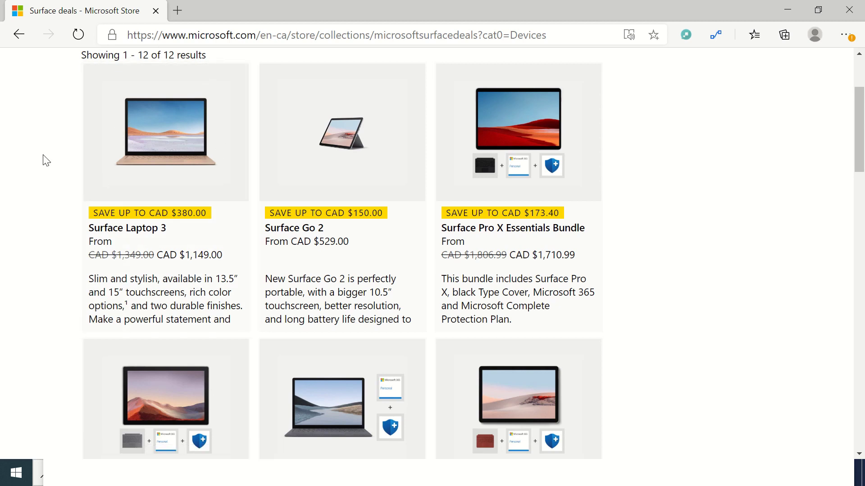
scroll(46, 161, down, 15)
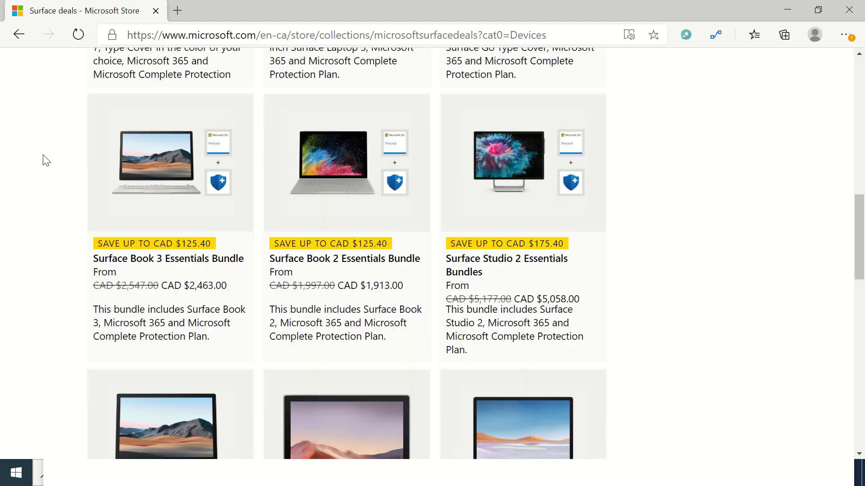
scroll(45, 160, down, 2)
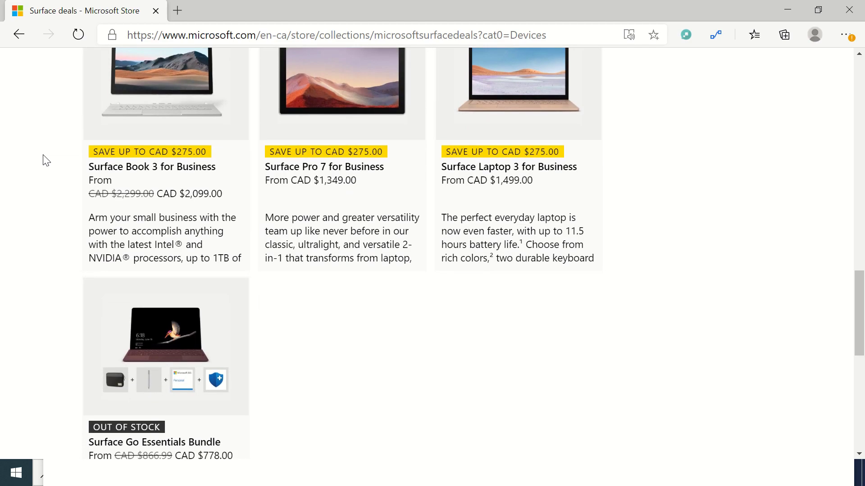
scroll(46, 161, up, 18)
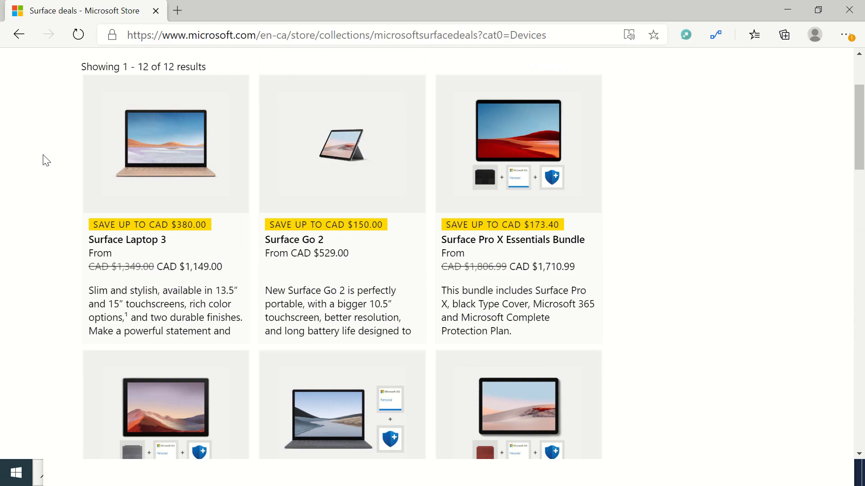
scroll(46, 161, down, 3)
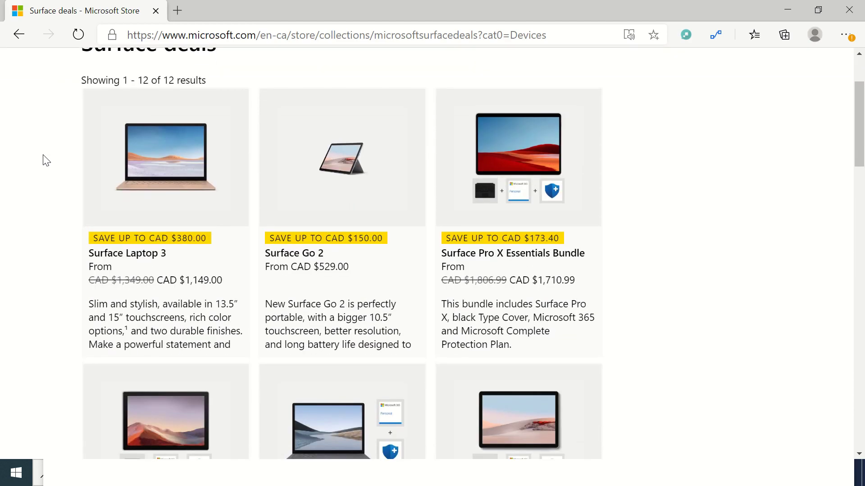
scroll(45, 160, down, 15)
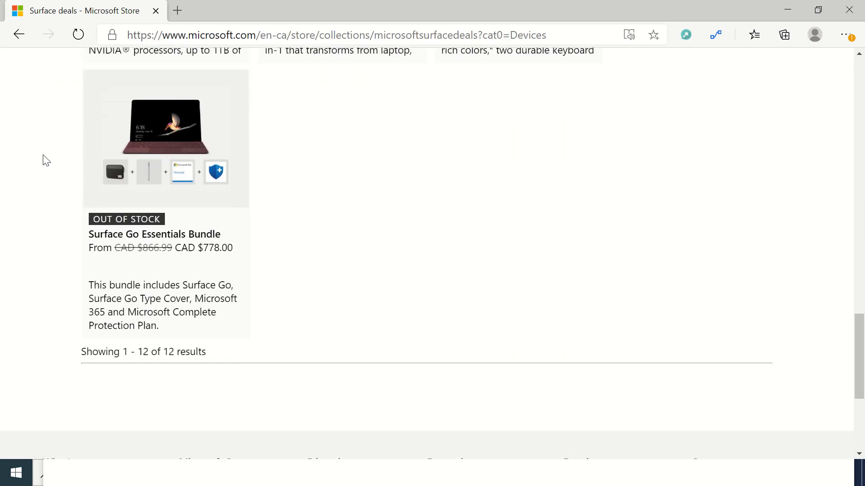
scroll(46, 160, up, 5)
scroll(45, 160, down, 4)
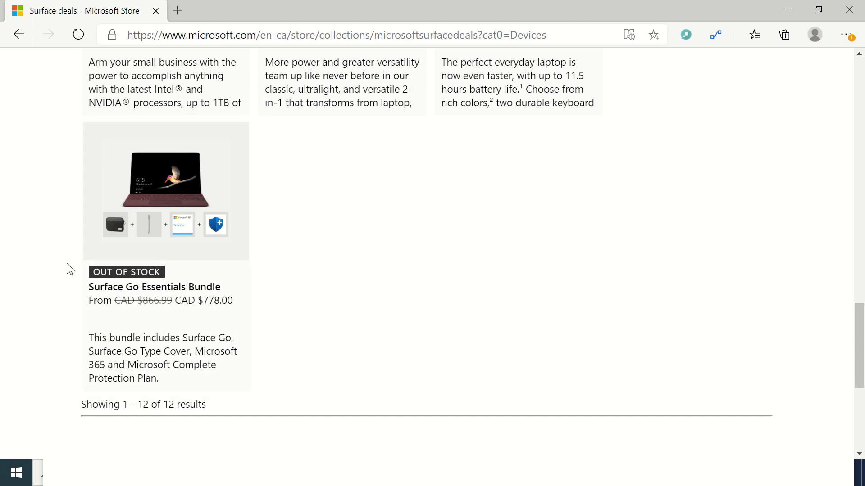
scroll(30, 226, up, 15)
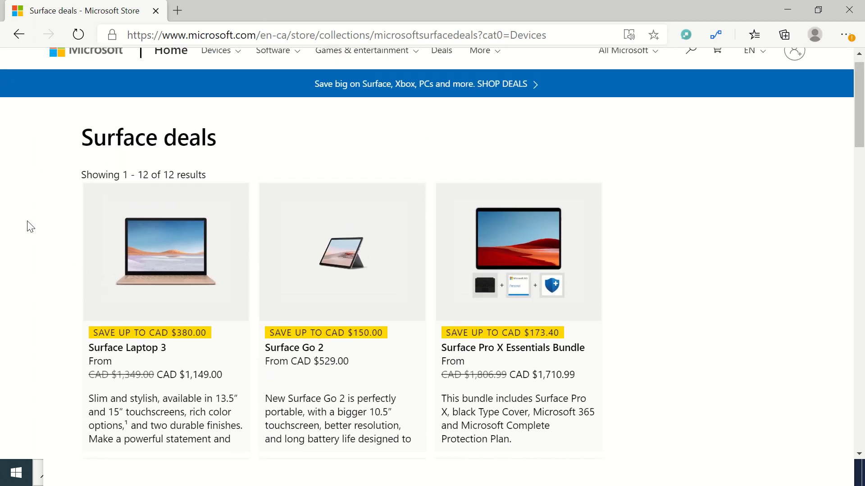
Step: In the flow editor, expand Web automation > Web data extraction in the Actions pane
key(alt+Tab)
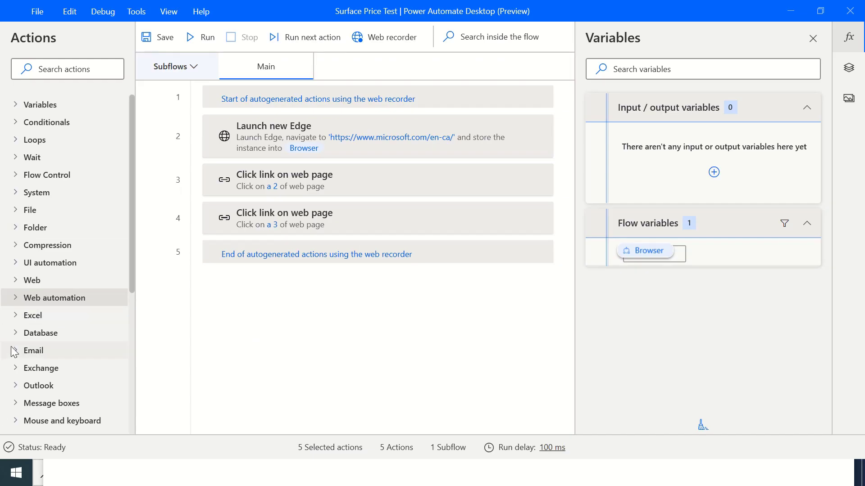
click(16, 298)
click(30, 316)
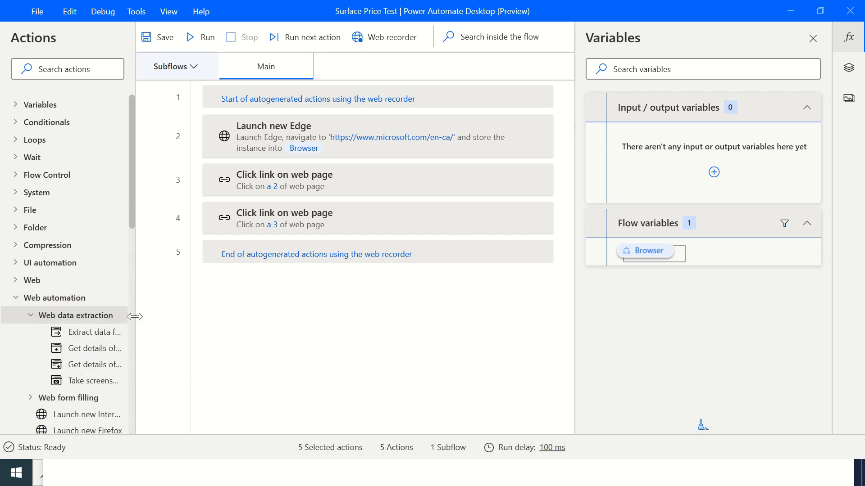
Step: Add an Extract data from web page action, move its dialog aside, and bring up Edge's Surface deals
drag(131, 312, 370, 293)
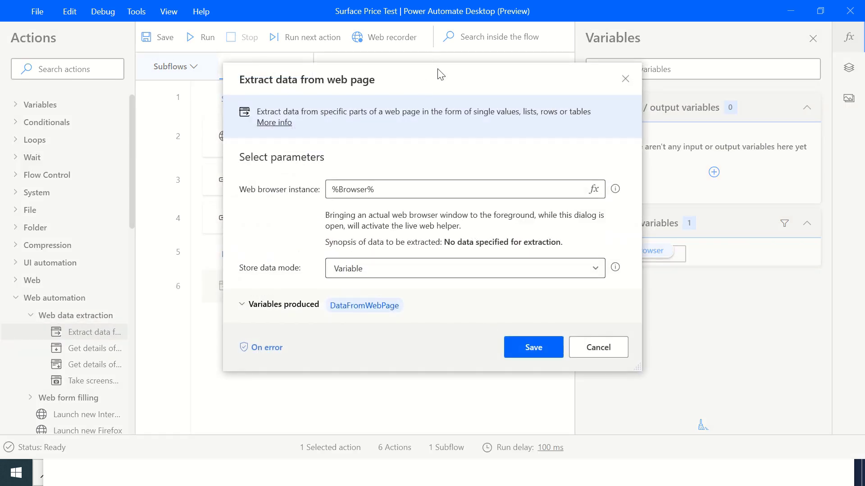
drag(440, 74, 563, 56)
key(alt+Tab)
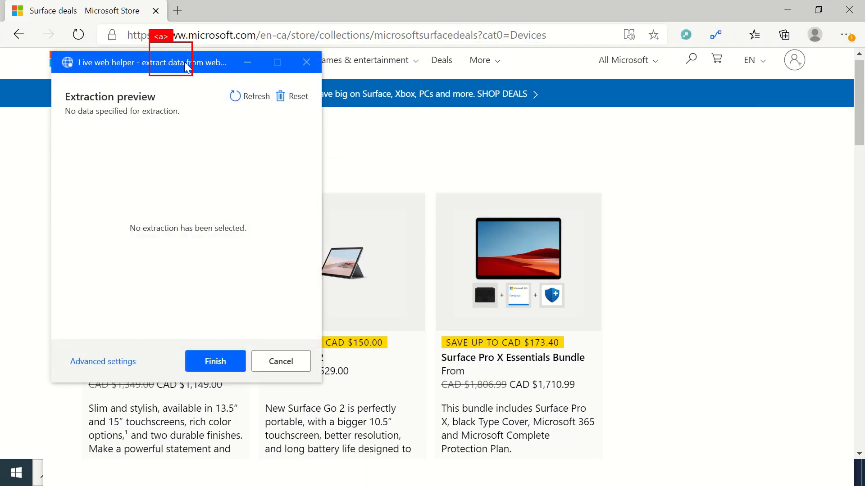
Step: Extract the Surface Laptop 3 title and its CAD $1,149.00 price as text
drag(182, 63, 699, 60)
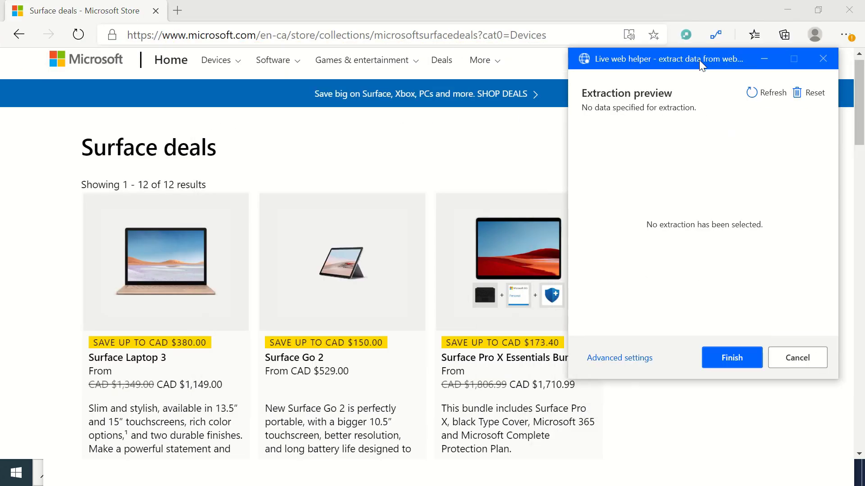
right_click(126, 361)
mouse_move(172, 376)
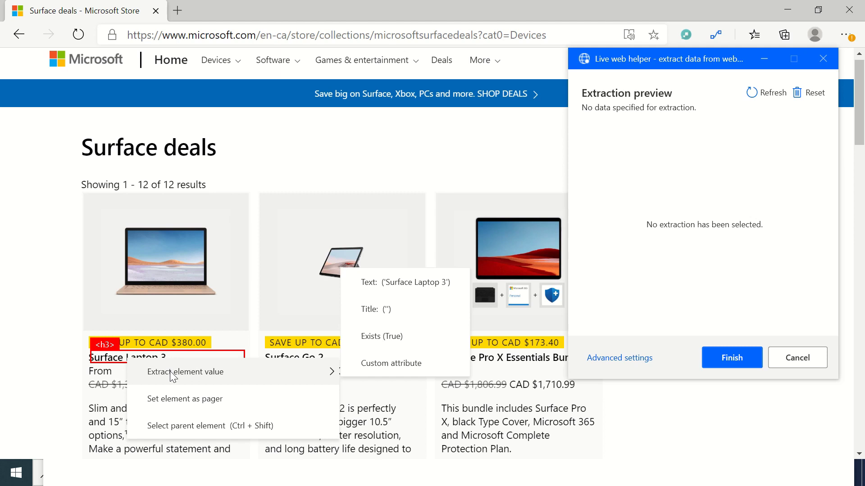
click(416, 284)
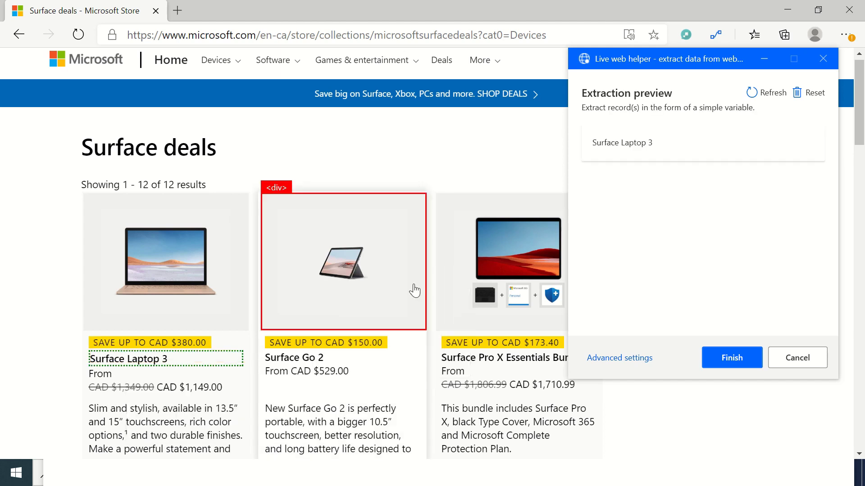
right_click(192, 389)
mouse_move(360, 312)
click(476, 315)
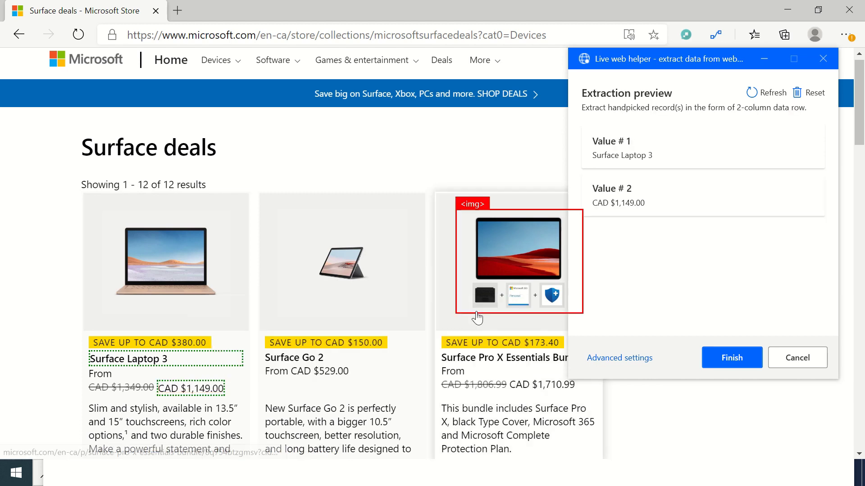
Step: Extract the Surface Laptop 3 product link as an Href value
right_click(85, 330)
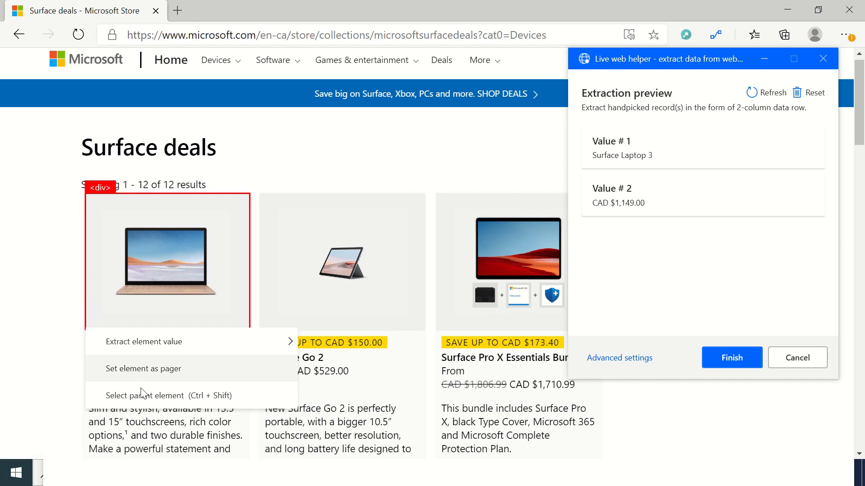
mouse_move(270, 352)
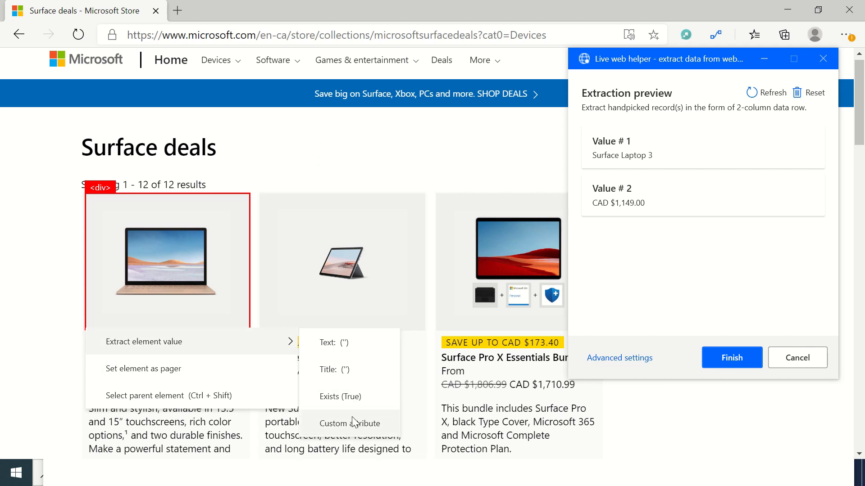
key(Escape)
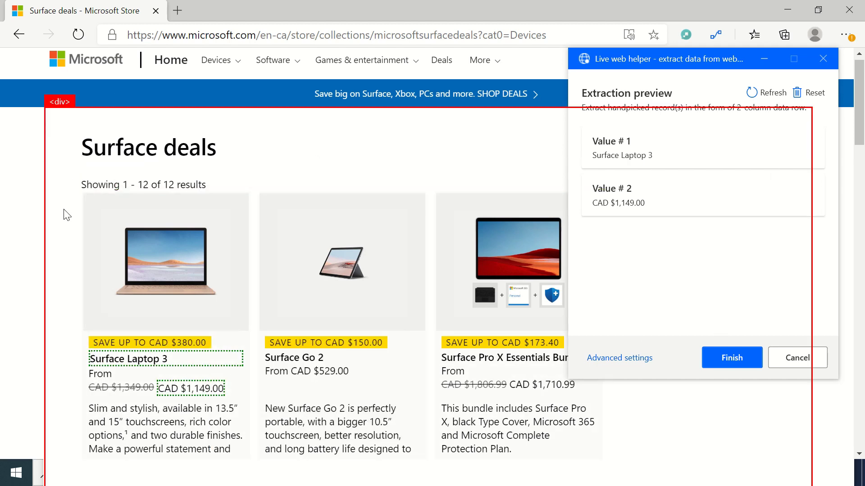
right_click(82, 272)
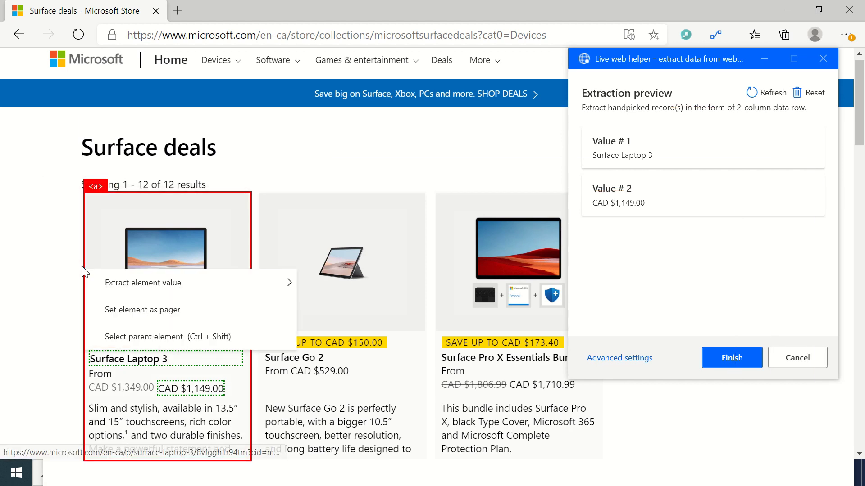
mouse_move(157, 294)
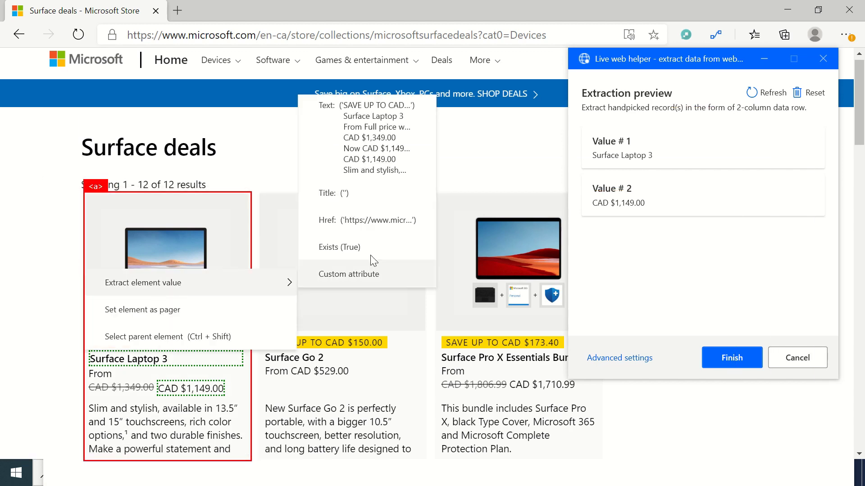
click(387, 215)
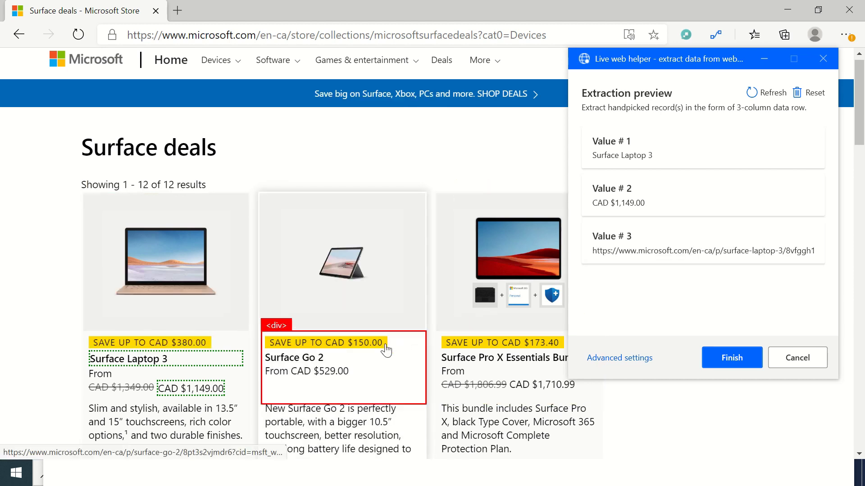
Step: Extract the Surface Go 2 title so the preview becomes a name, price and link table
right_click(317, 365)
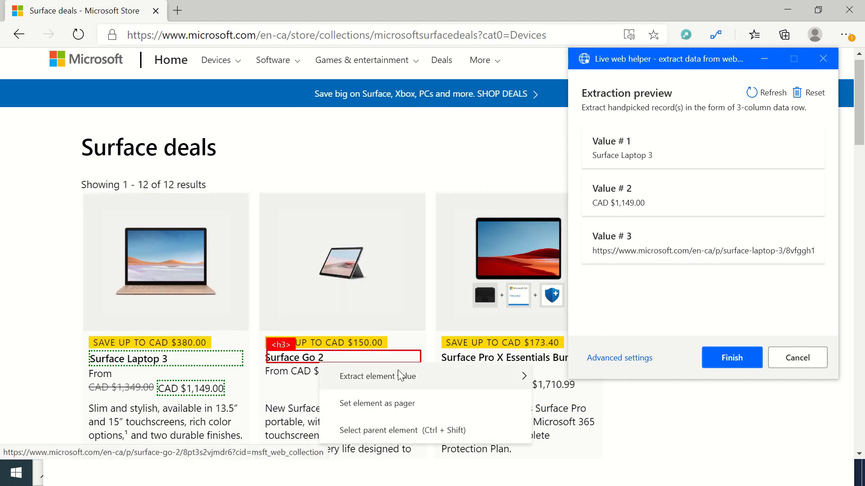
mouse_move(401, 376)
click(599, 287)
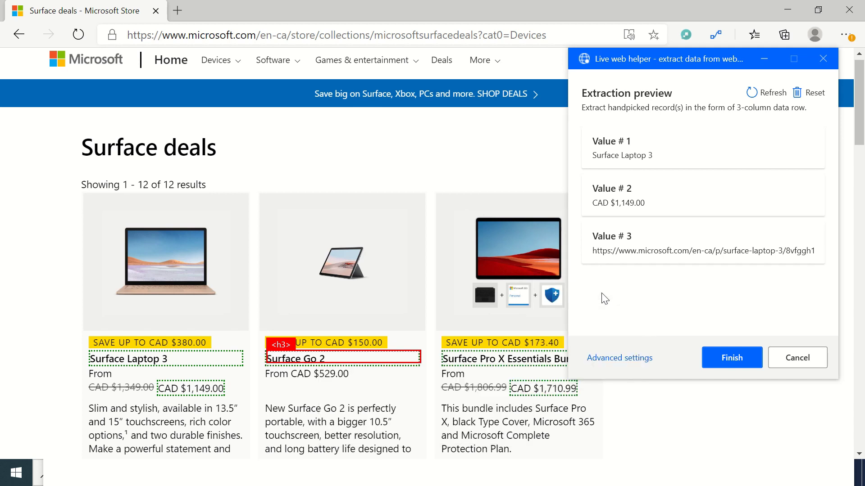
mouse_move(828, 169)
mouse_down()
mouse_move(830, 329)
mouse_move(835, 153)
mouse_move(828, 173)
mouse_move(829, 162)
mouse_up()
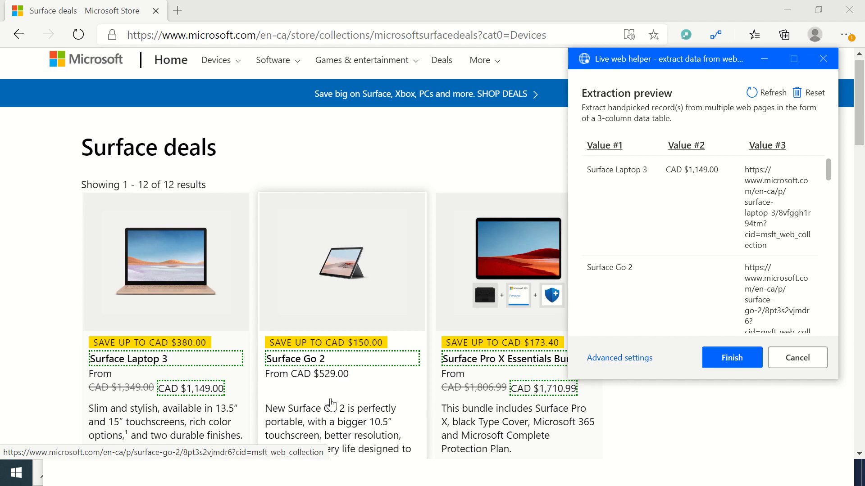
Step: In Advanced settings, replace the price column's CSS selector with the pasted one, then Finish
click(620, 358)
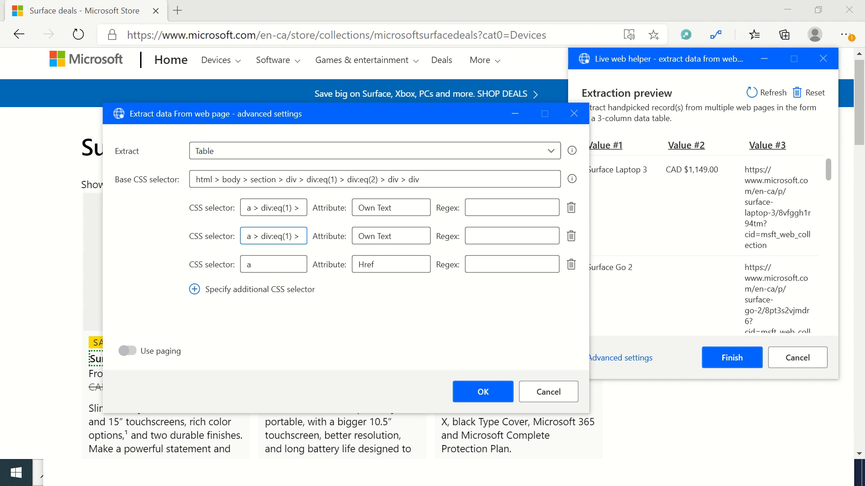
double_click(275, 236)
key(ctrl+a)
key(BackSpace)
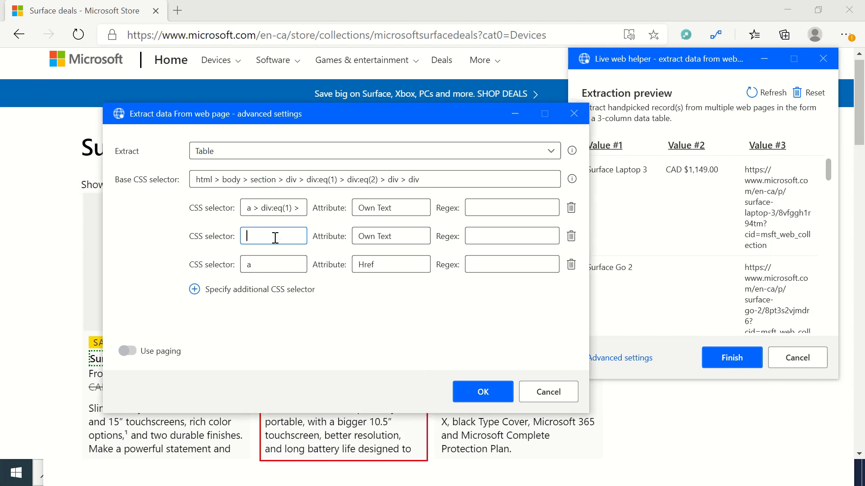
key(ctrl+v)
click(489, 400)
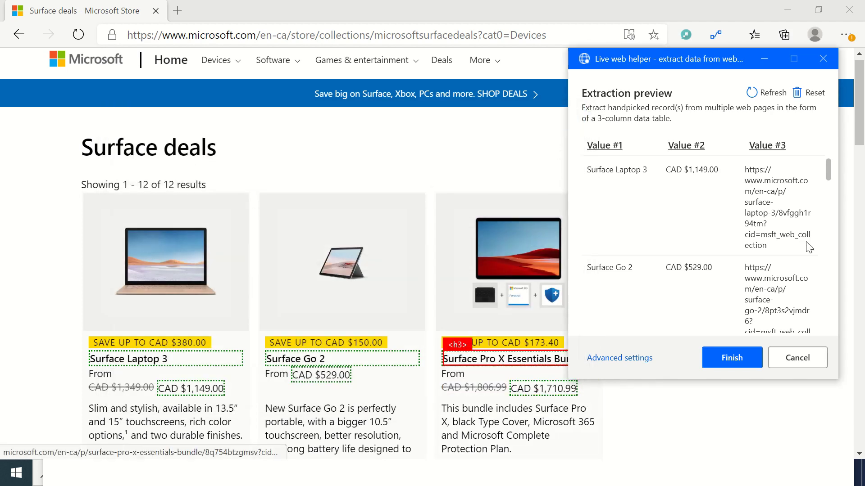
drag(827, 169, 834, 336)
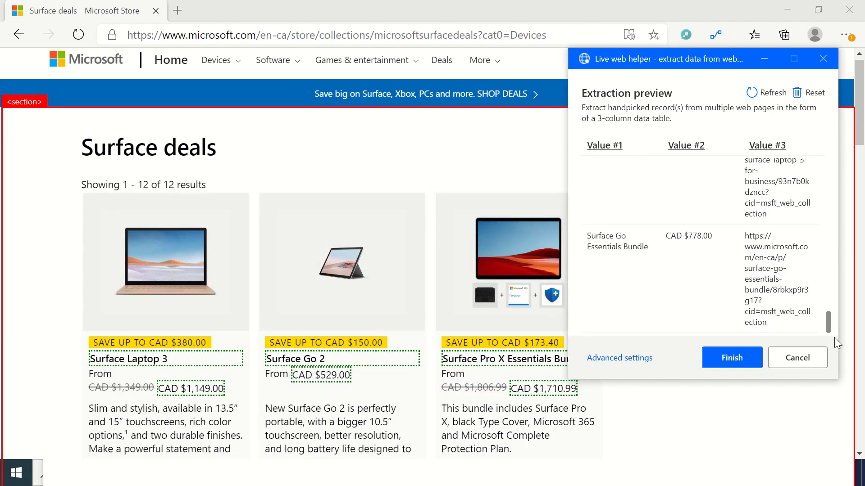
click(745, 360)
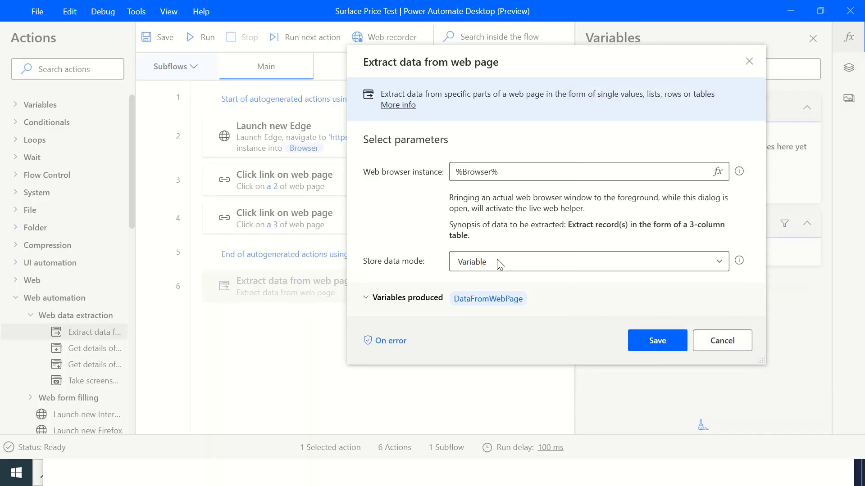
Step: Set the extraction to store data in an Excel spreadsheet and save it as step 6
drag(331, 76, 360, 76)
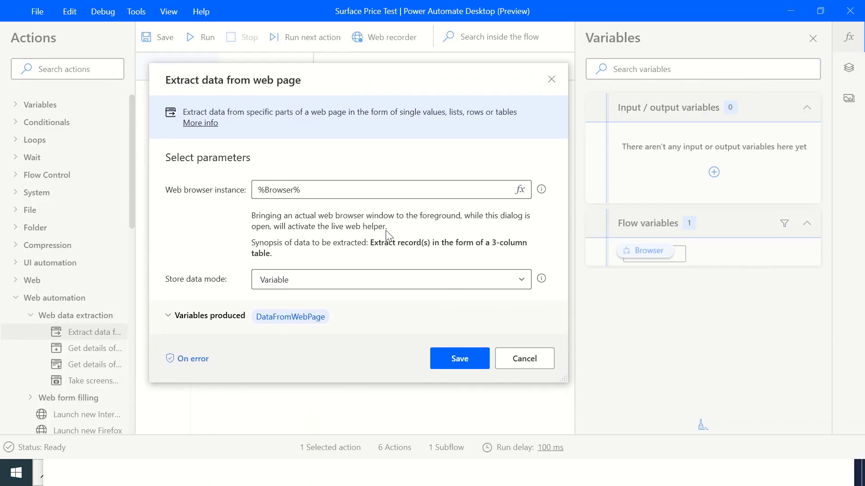
click(394, 282)
click(354, 325)
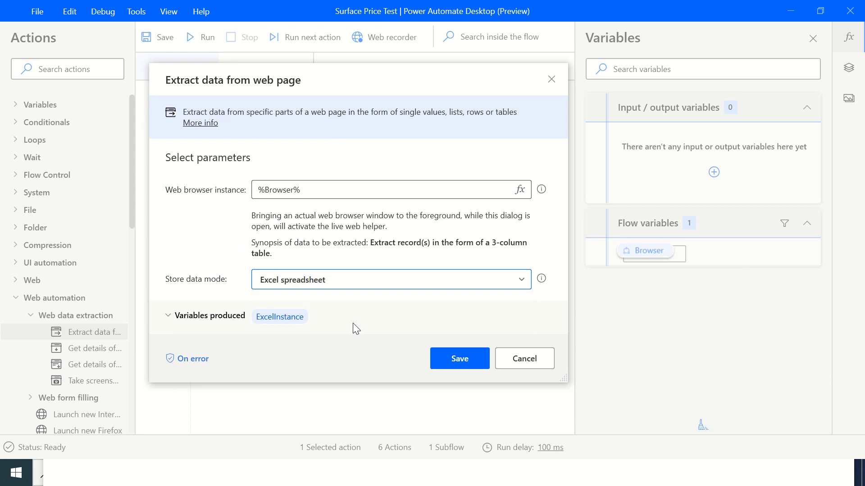
click(456, 362)
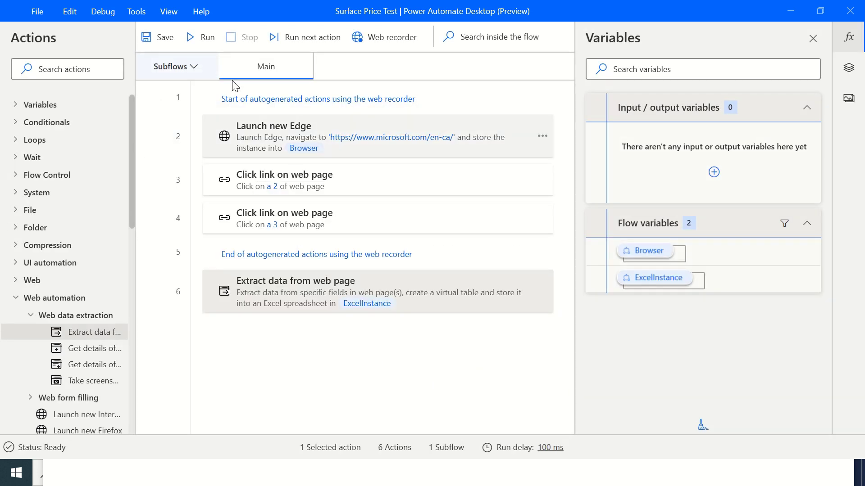
Step: Run the flow and maximize the resulting Excel workbook of Surface deals
click(204, 41)
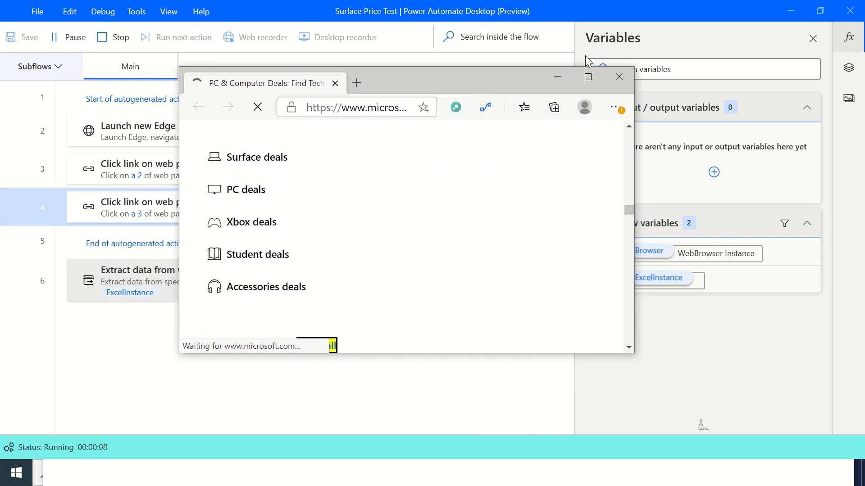
click(587, 77)
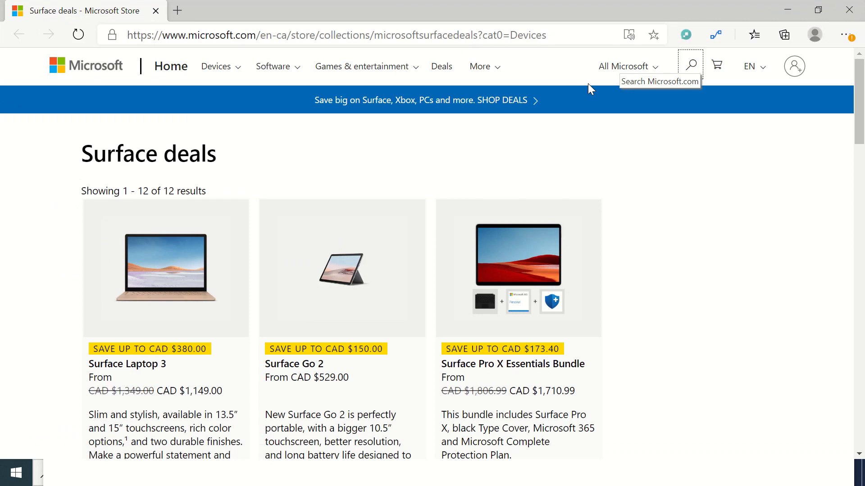
key(alt+Tab)
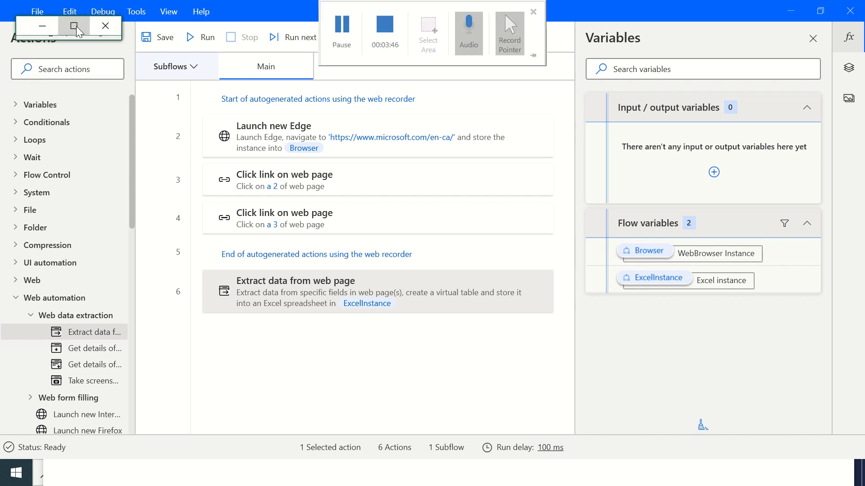
click(75, 26)
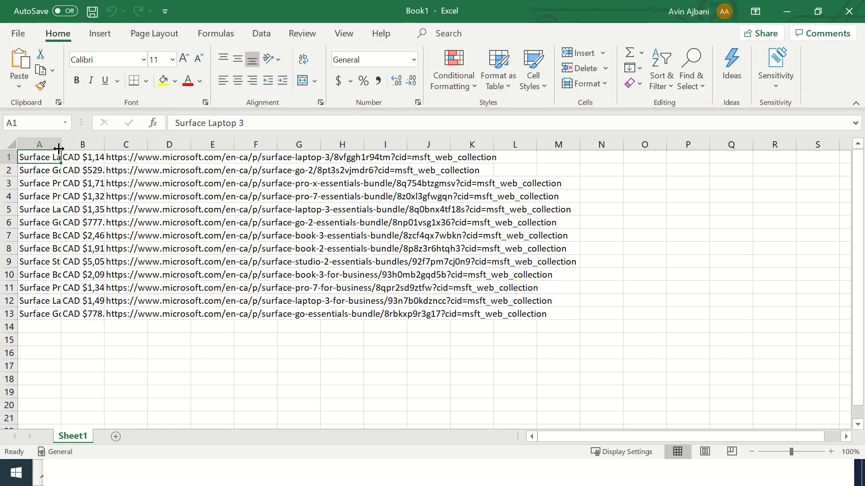
Step: Auto-fit columns A, B and C to the product names, prices and URLs
double_click(60, 148)
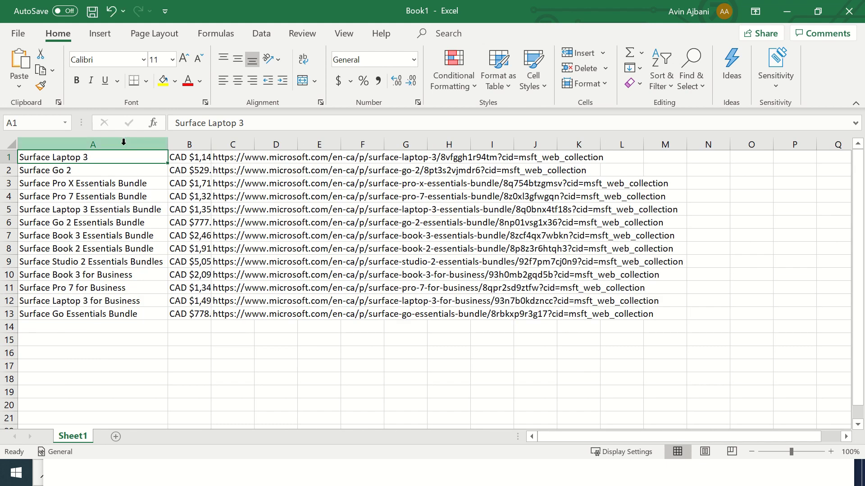
double_click(210, 144)
double_click(275, 144)
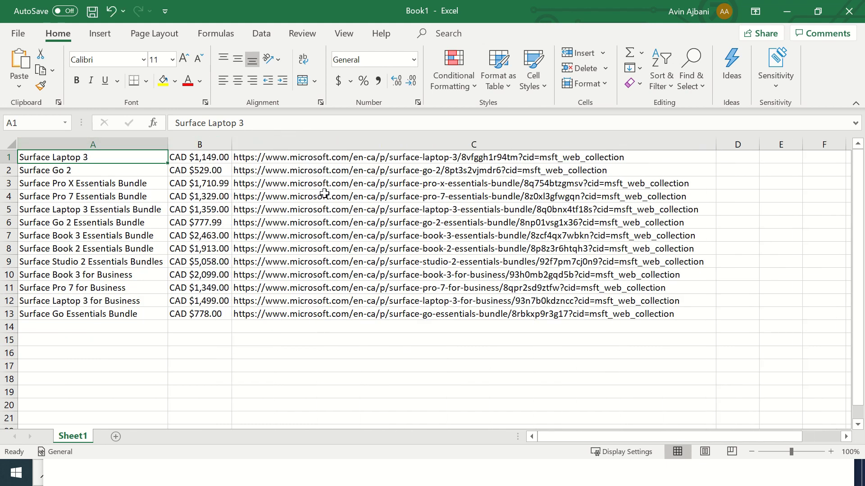